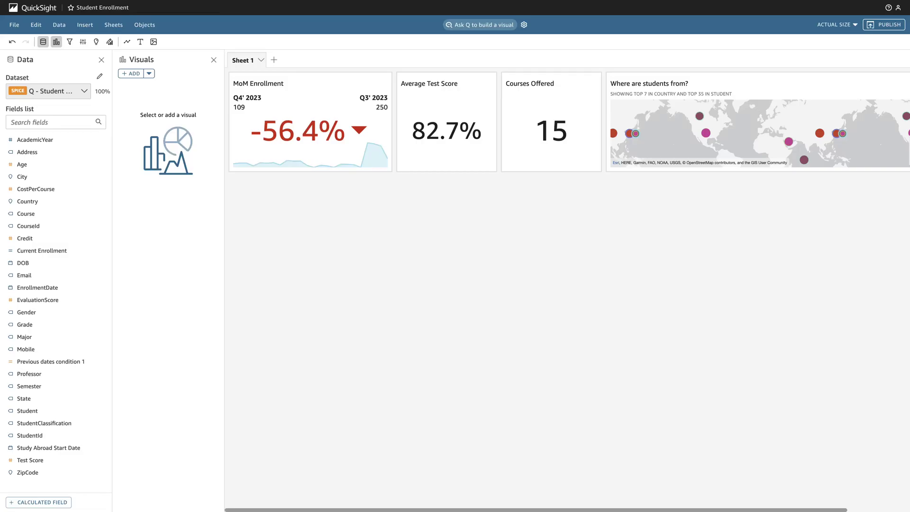
Step: Ask Q for 'top students by avg score last year' and add the 2022 Average TestScore bar chart
click(489, 28)
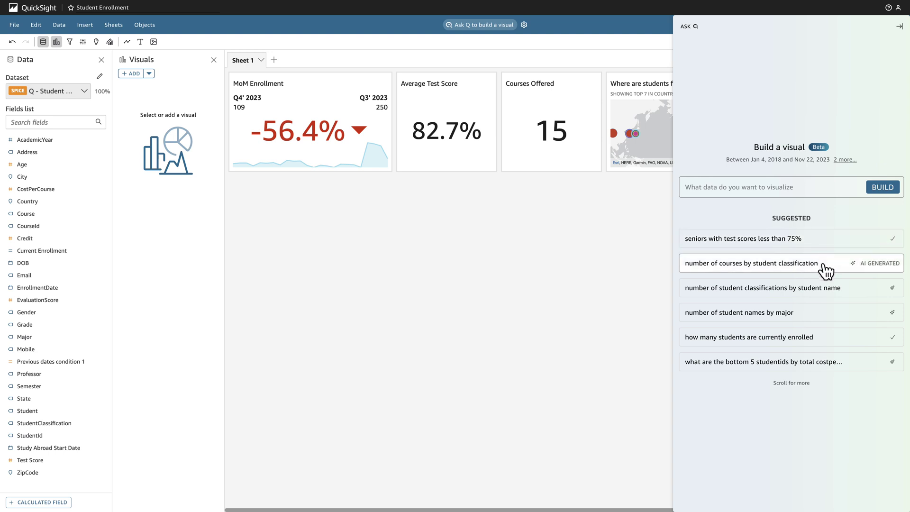
click(782, 187)
text(top students by )
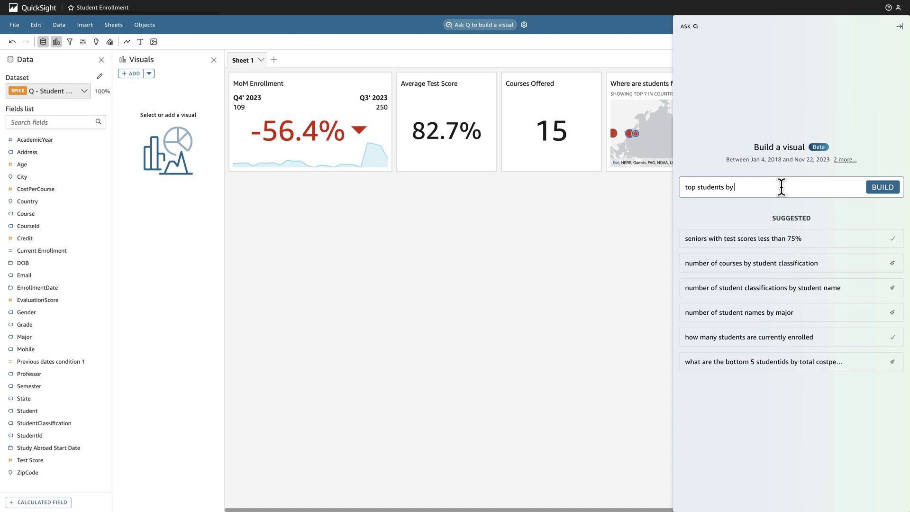
text( year)
key(Return)
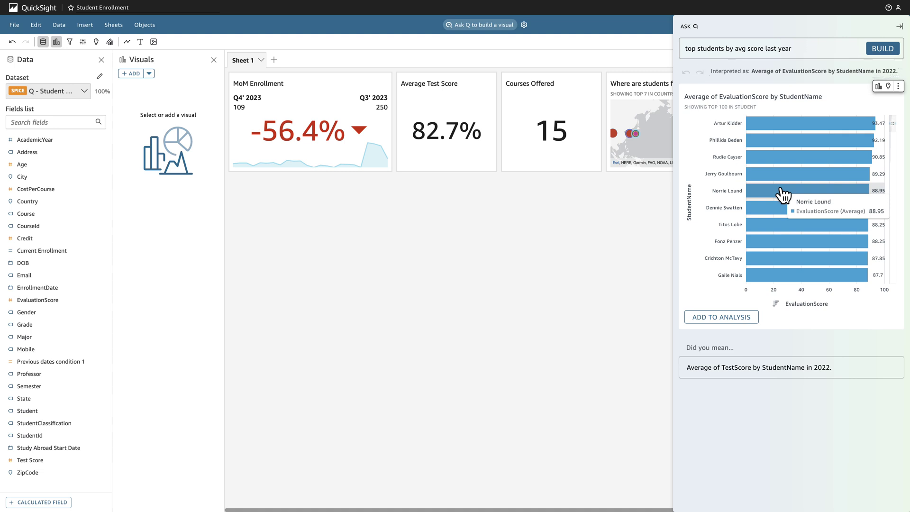
click(743, 370)
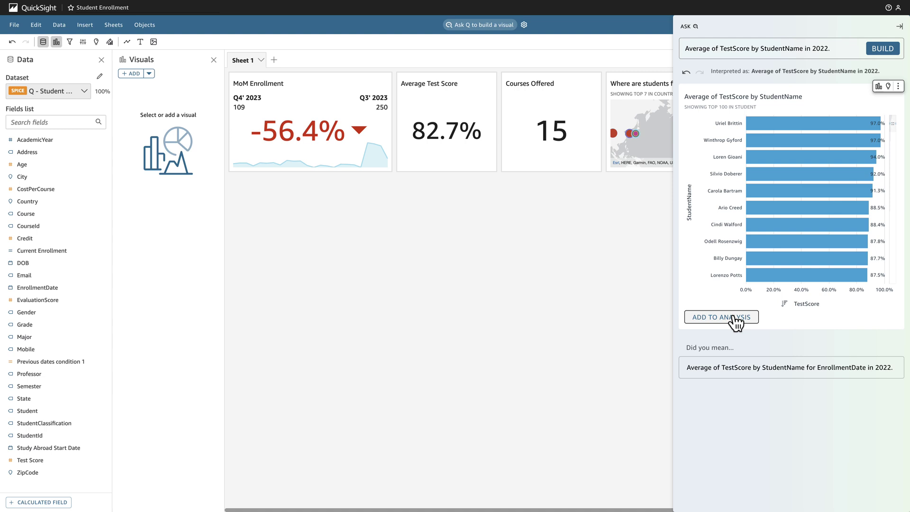
click(735, 318)
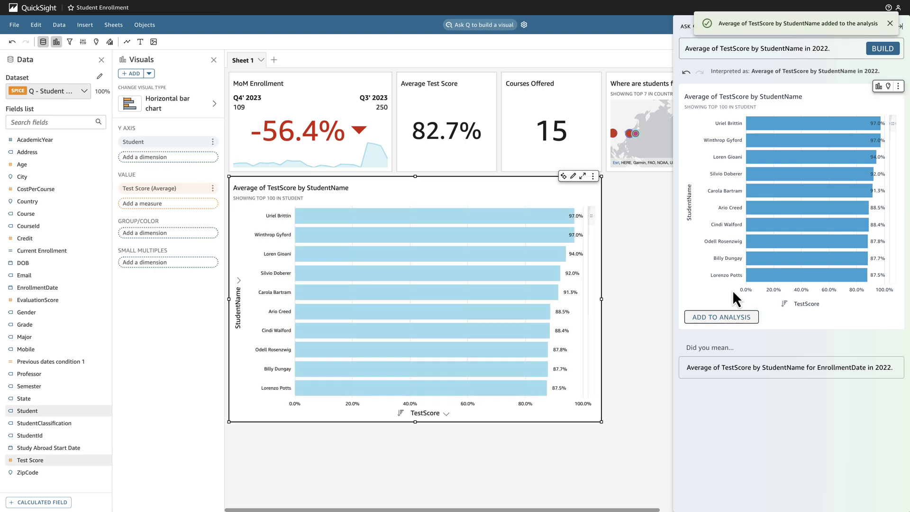
Step: Ask Q for 'number of seniors vs juniors over time by month' and add the line chart
click(735, 48)
text(numb)
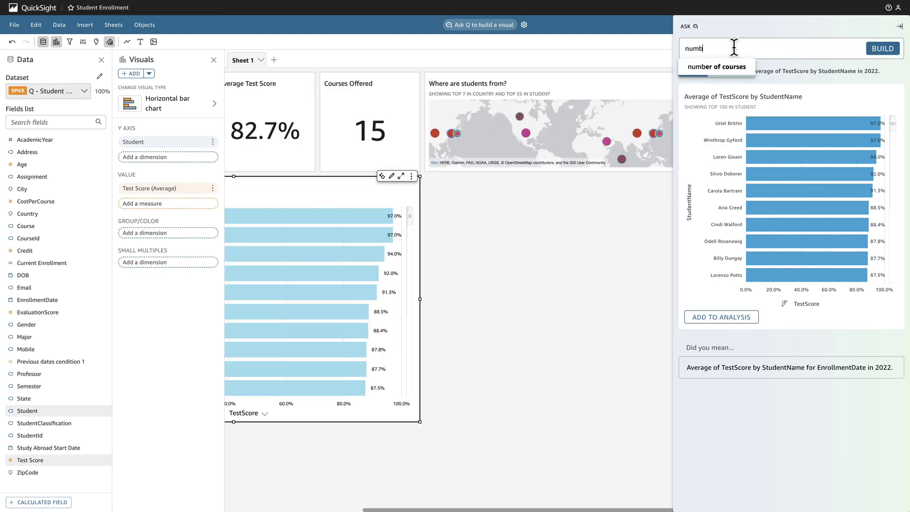
text(er of seniors vs junio)
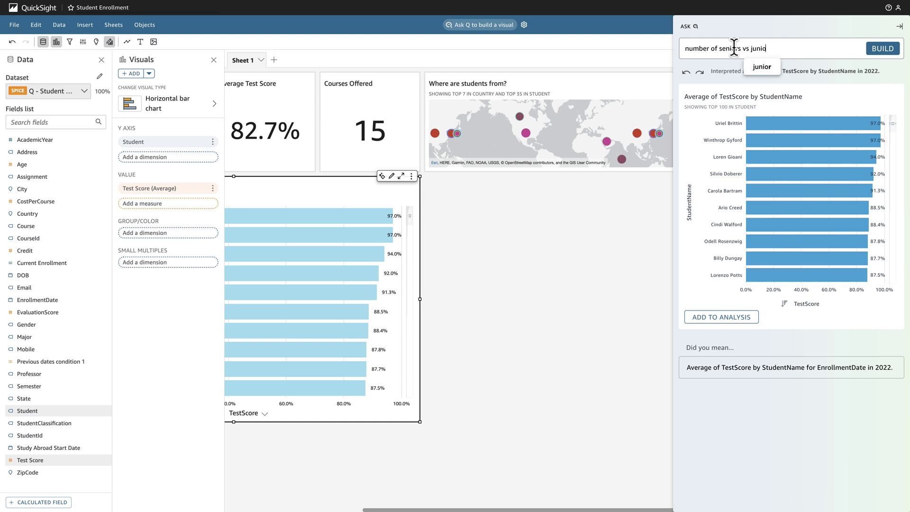
text(rs over time by mont)
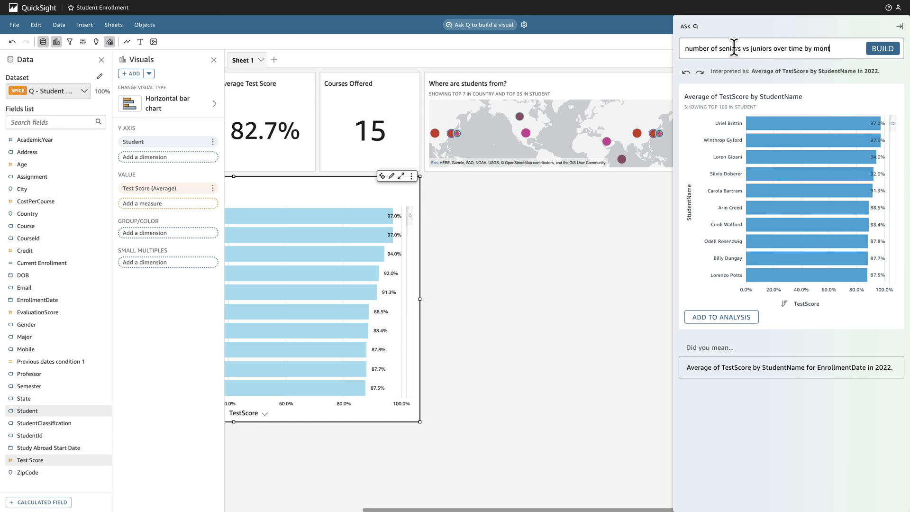
text(h)
key(Return)
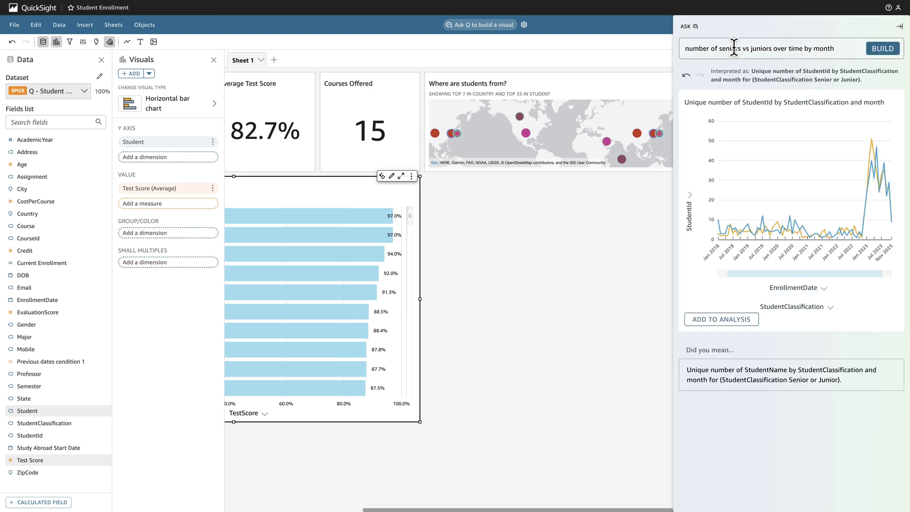
click(735, 318)
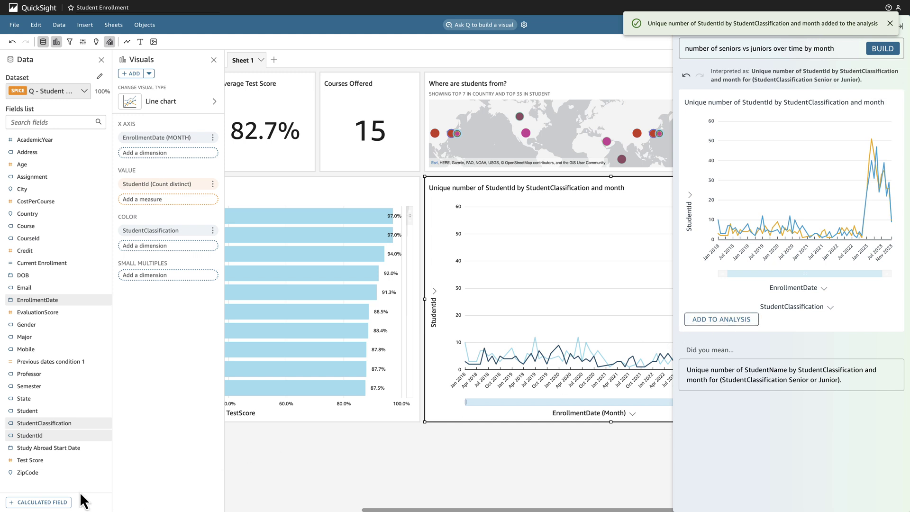
Step: Generate the International Student Rate formula with Build for me, insert it, and save the field
click(50, 504)
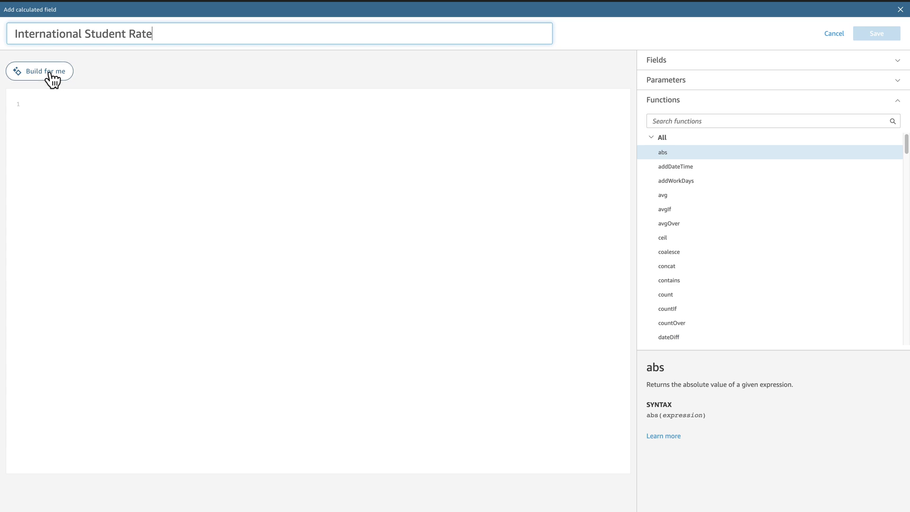
click(49, 72)
text(% of students n)
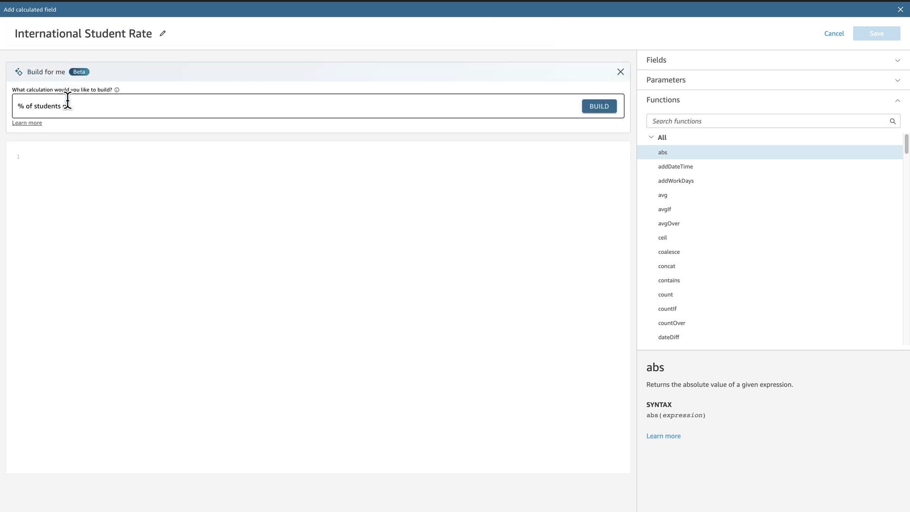
text(ot from the United States compar)
text(ed to total students)
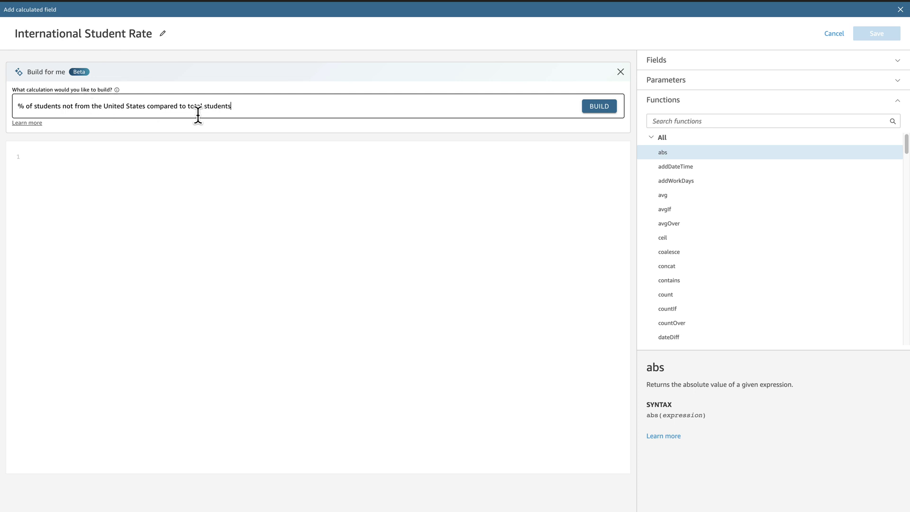
click(599, 109)
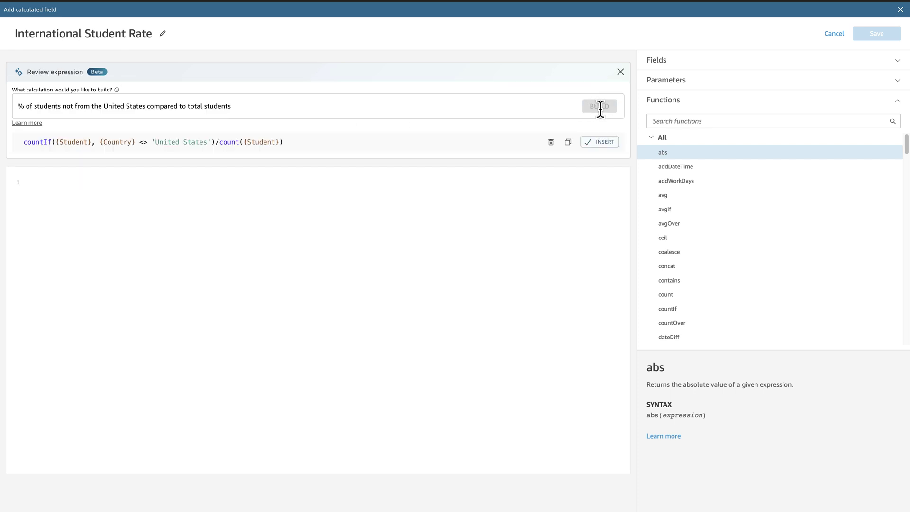
click(601, 142)
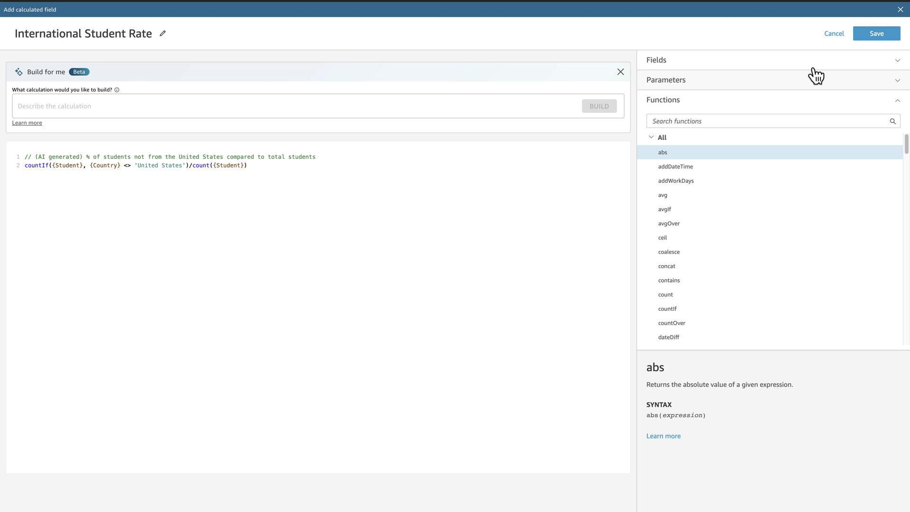
click(877, 33)
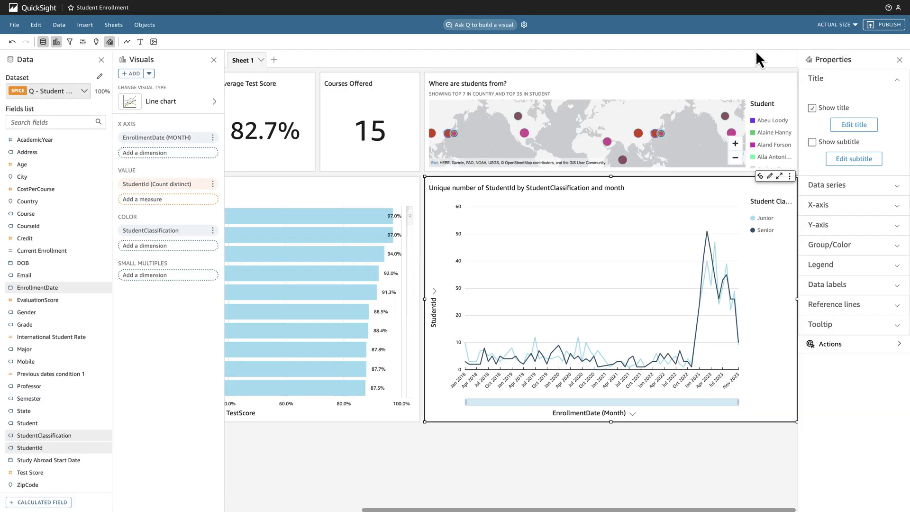
Step: Ask Q to 'forecast international student rate by quarter' and add the forecast chart
click(487, 25)
key(ctrl+a)
text(for)
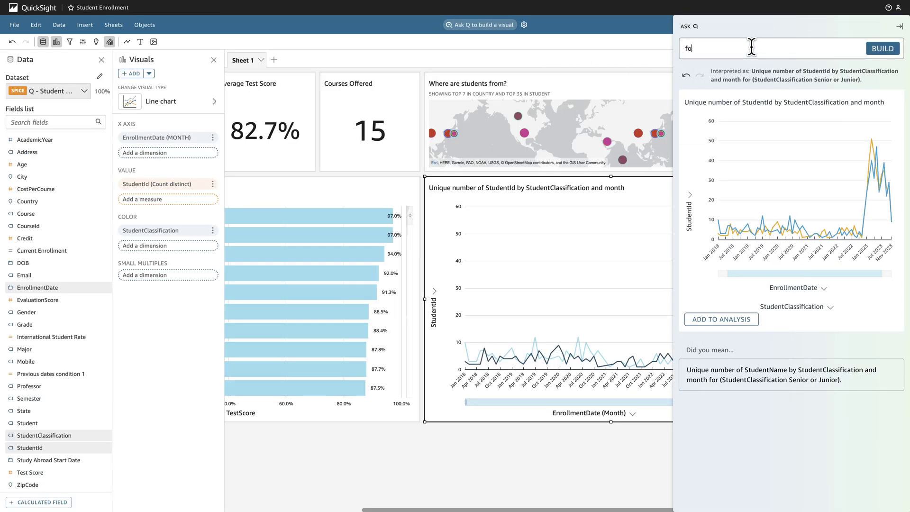
text(ecast international studen)
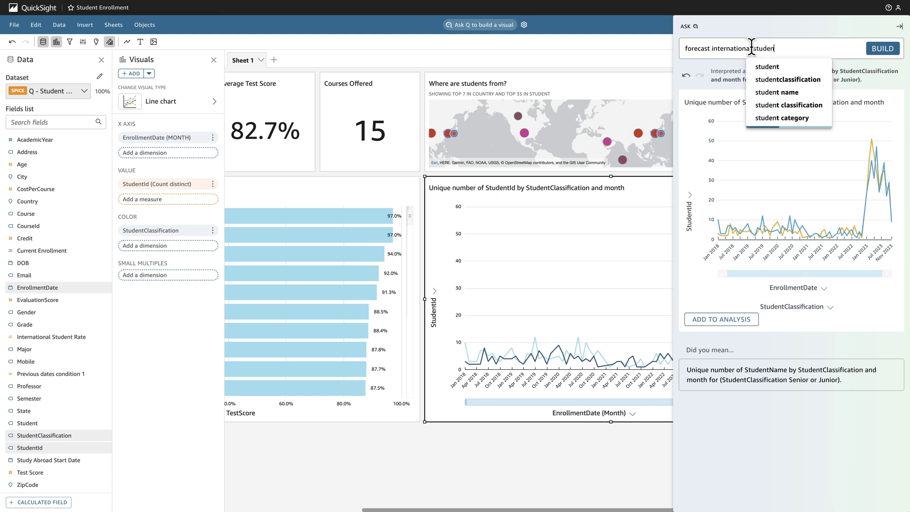
text(t rate by quarter)
key(Return)
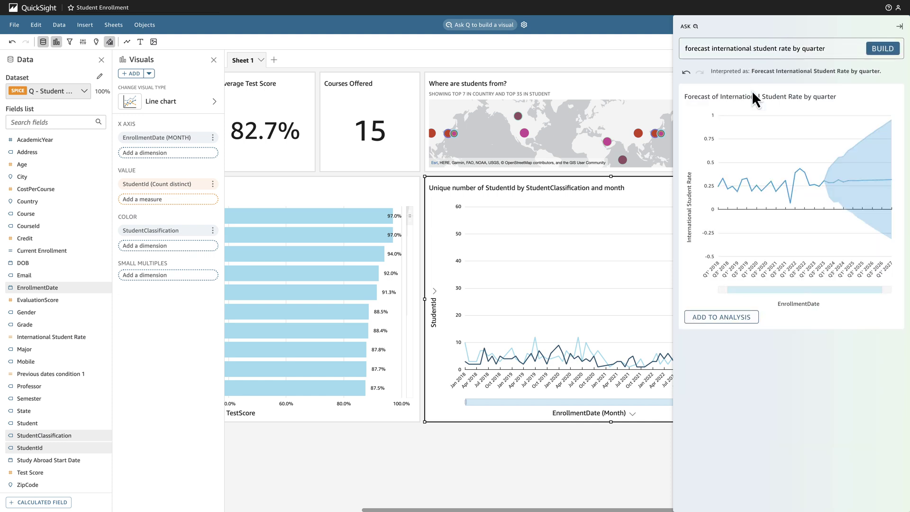
click(724, 318)
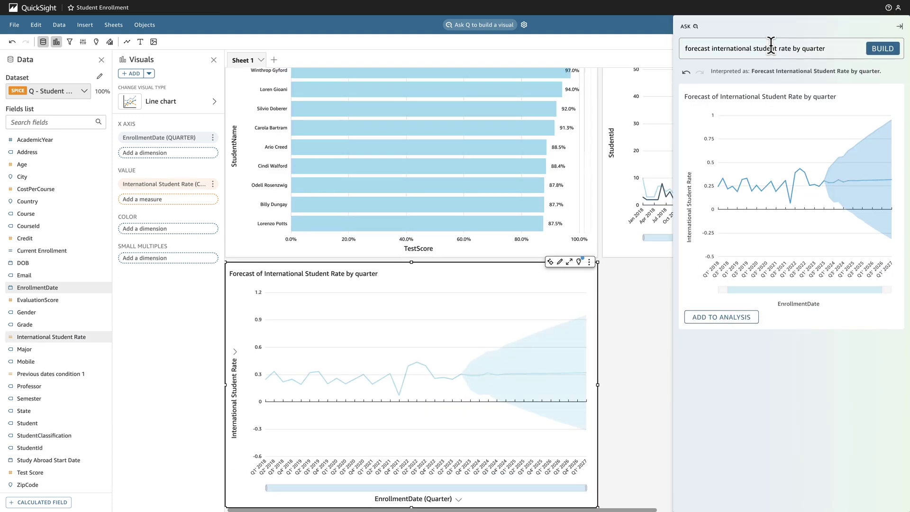
Step: Ask Q for students by classification and major, switch to a Sankey diagram, and add it
click(771, 49)
key(ctrl+a)
text(number of students by st)
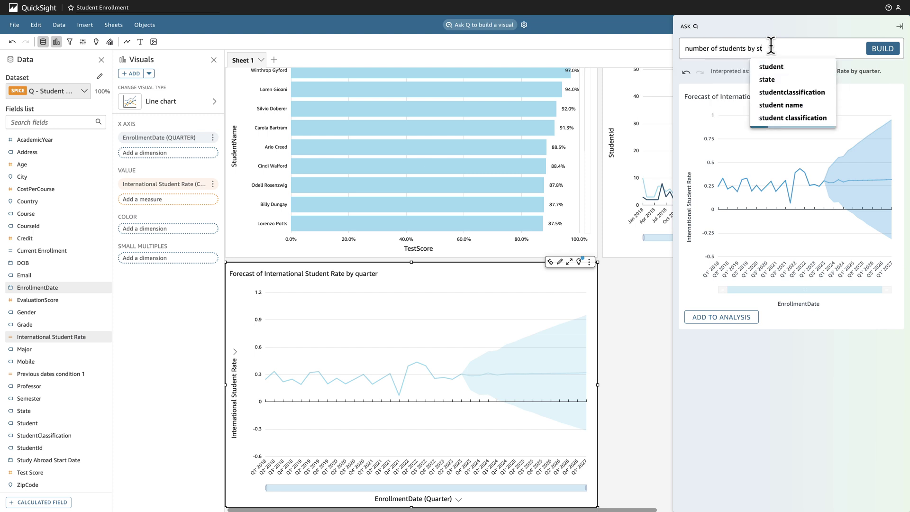
text(udent classification and major)
key(Return)
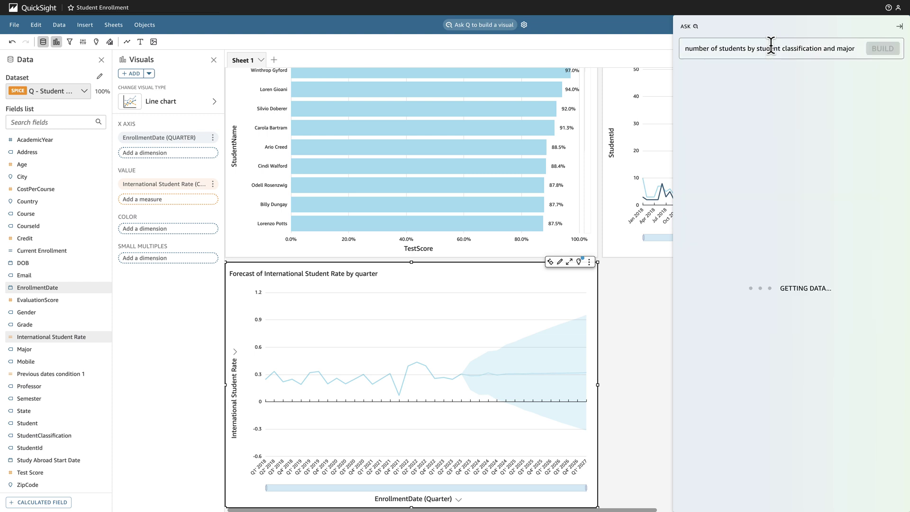
click(879, 94)
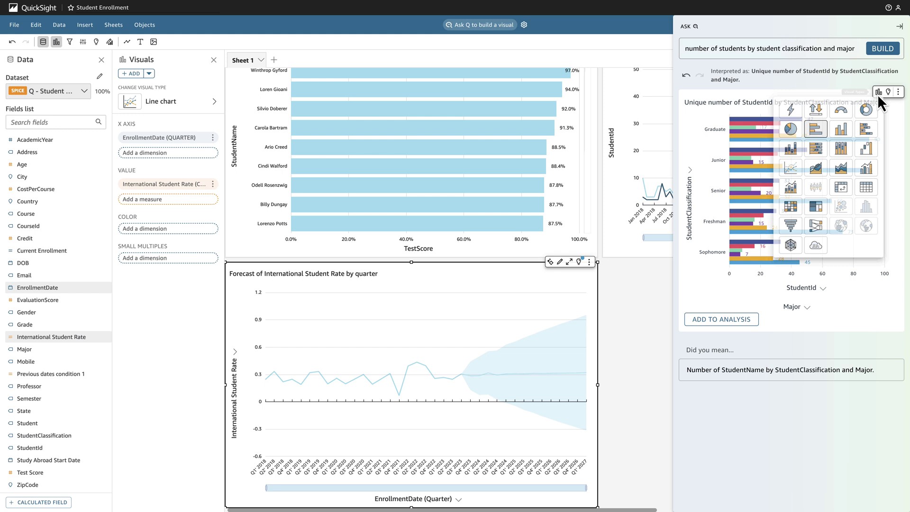
click(816, 229)
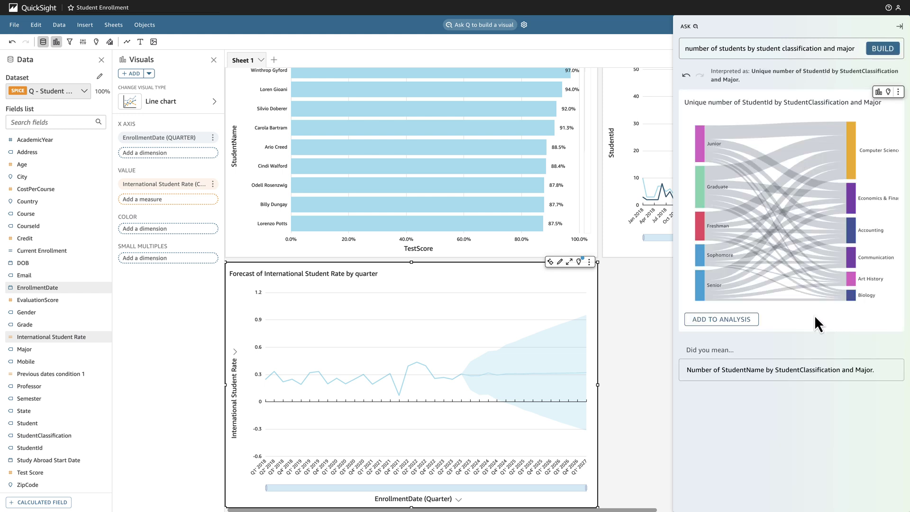
click(737, 322)
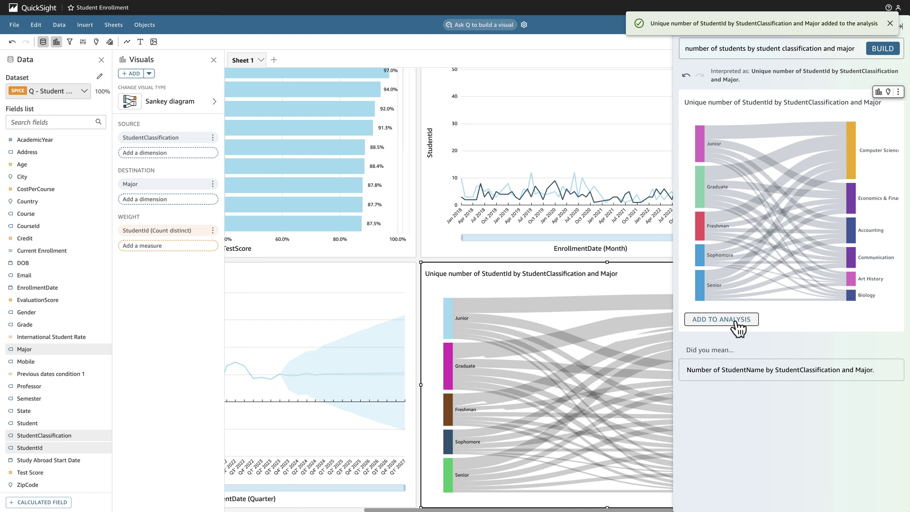
Step: Generate the grads/undergrads ifelse expression with Build for me and save it as Graduate Status
click(49, 503)
click(61, 103)
text(cou)
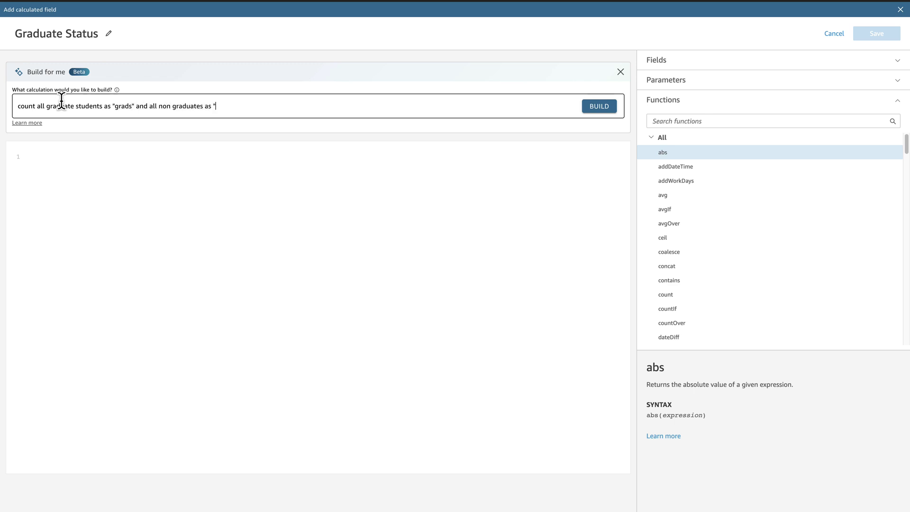
text(undergrads)
click(598, 107)
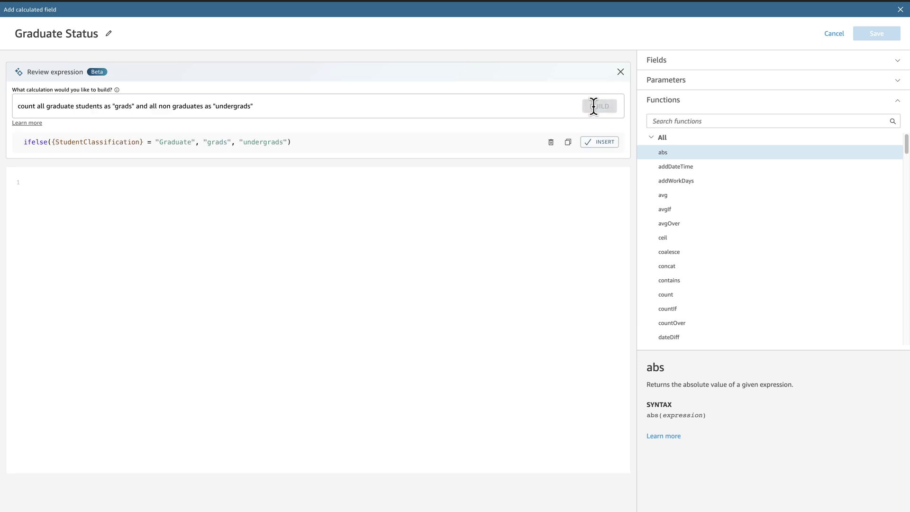
click(600, 143)
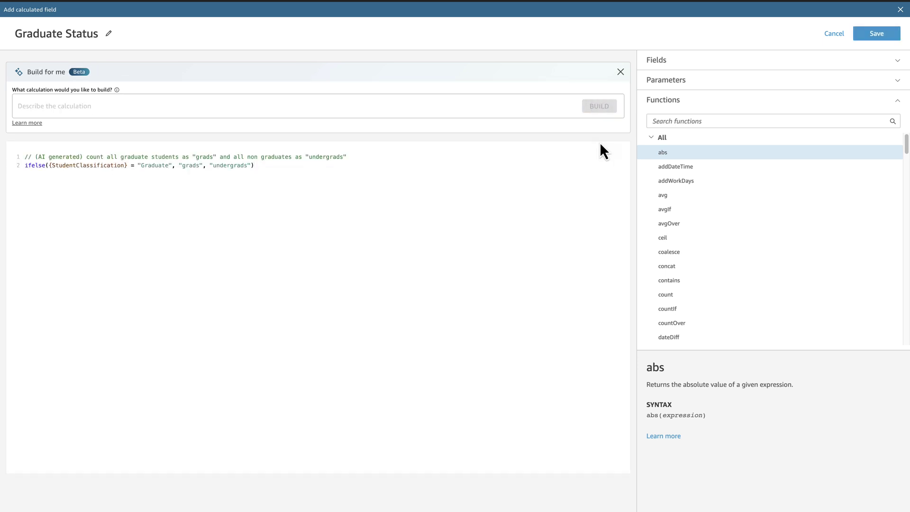
click(876, 35)
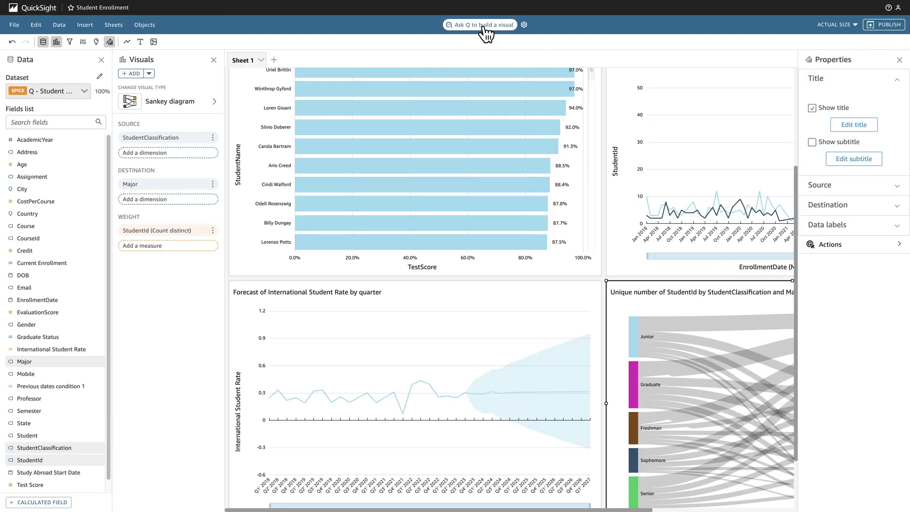
Step: Ask Q for a 'donut chart showing grad status by number of students' and add it
click(481, 26)
triple_click(726, 49)
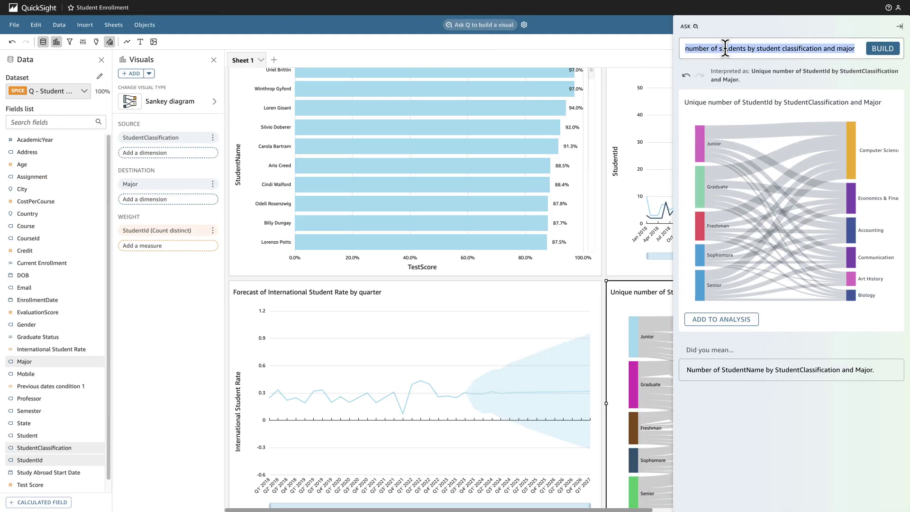
key(BackSpace)
text(donut chart showing grad stat)
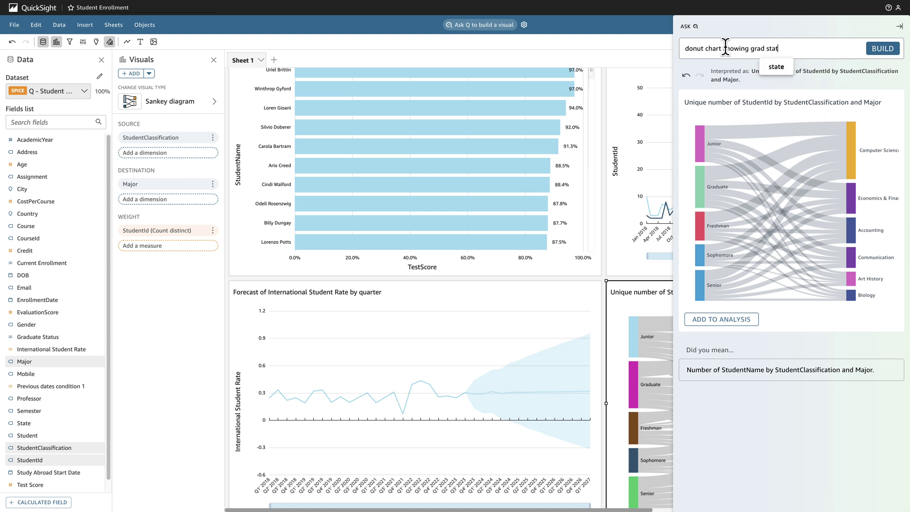
text(us by number of students)
key(Return)
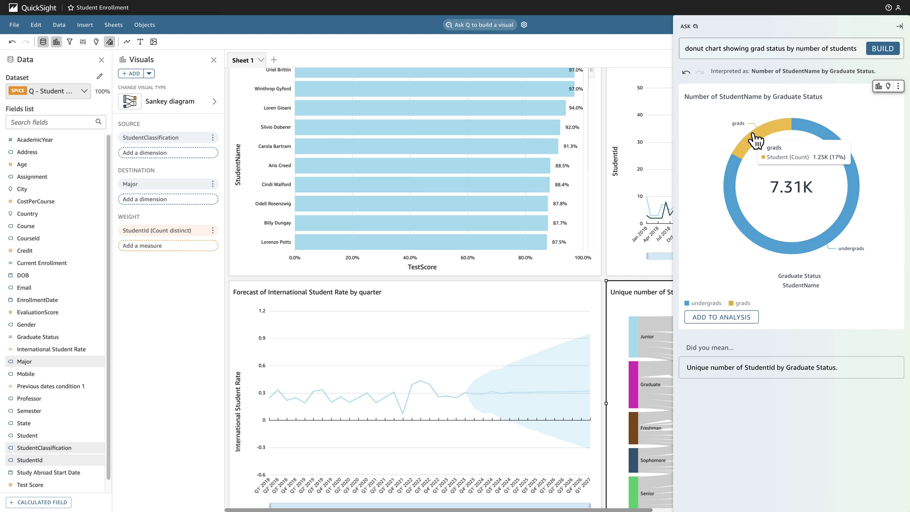
click(730, 324)
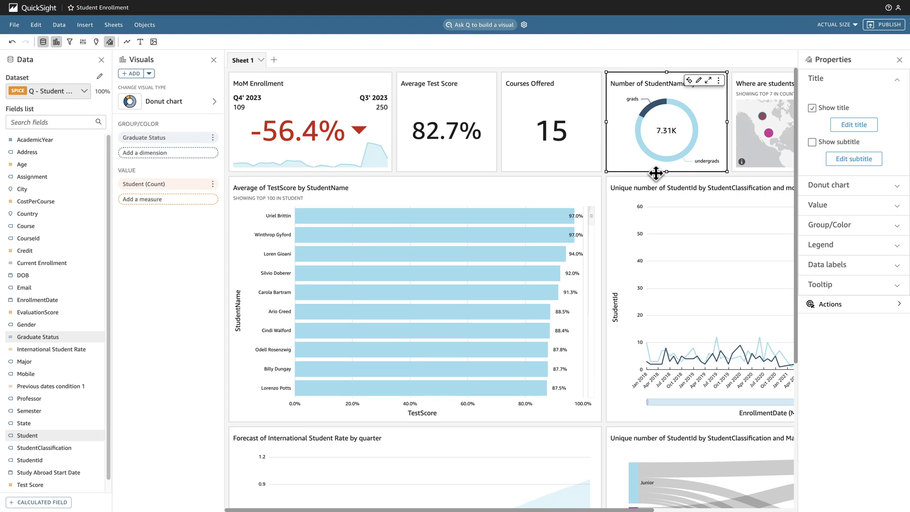
Step: Use AI editing to make the score chart a table with StudentClassification and sub-80 scores in red
click(553, 187)
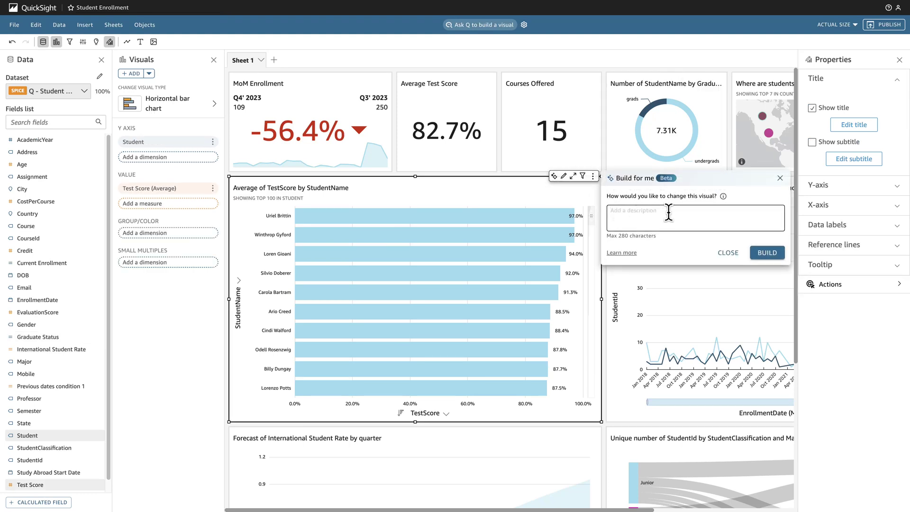
text(add)
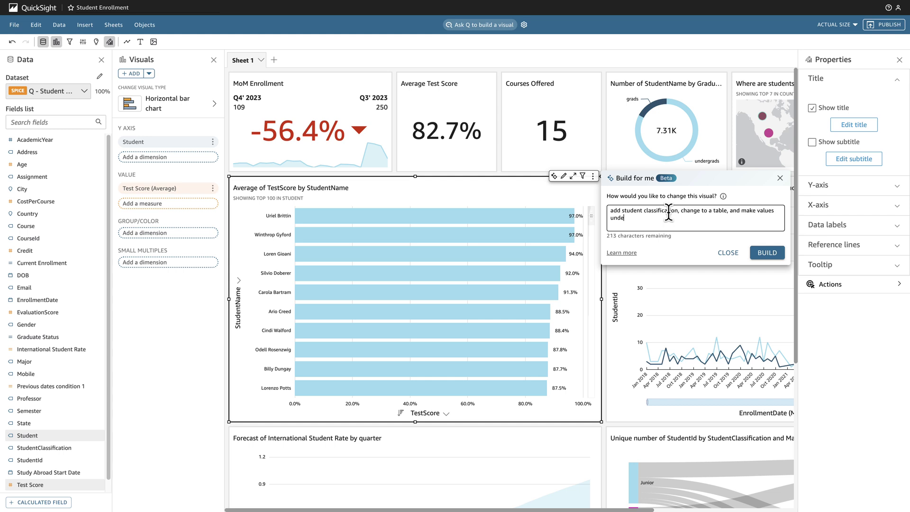
key(Return)
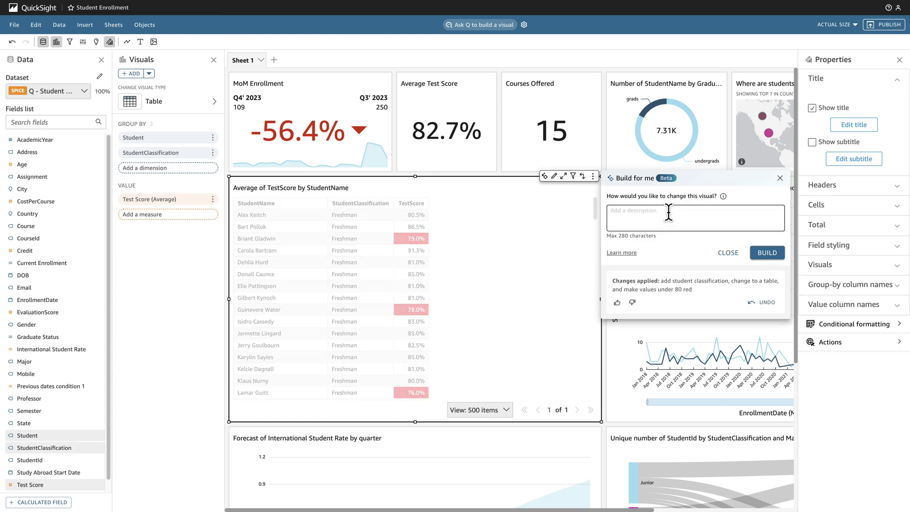
click(723, 253)
Step: Use AI editing to make the line chart yearly, paneled by Major, with a 'Students' y-axis
click(724, 259)
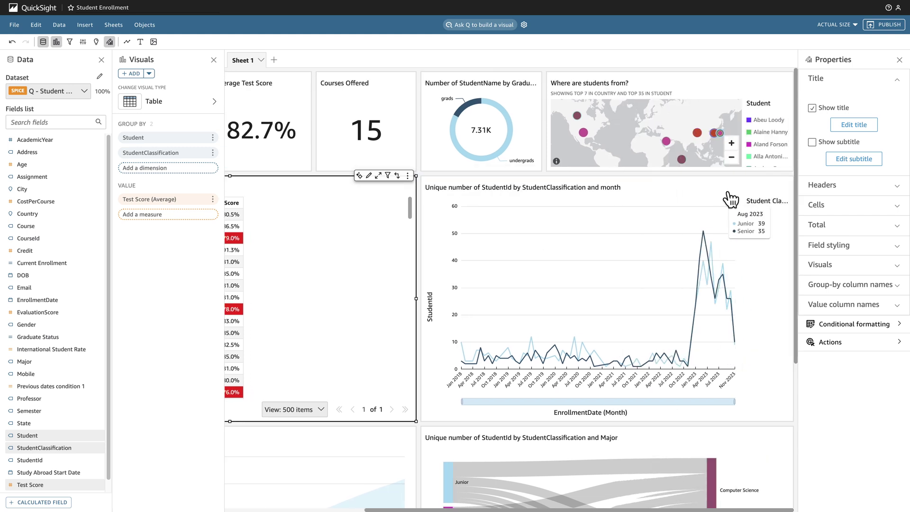
click(738, 177)
text(change granularity to yearly, add Major, and change y-axis to "Students)
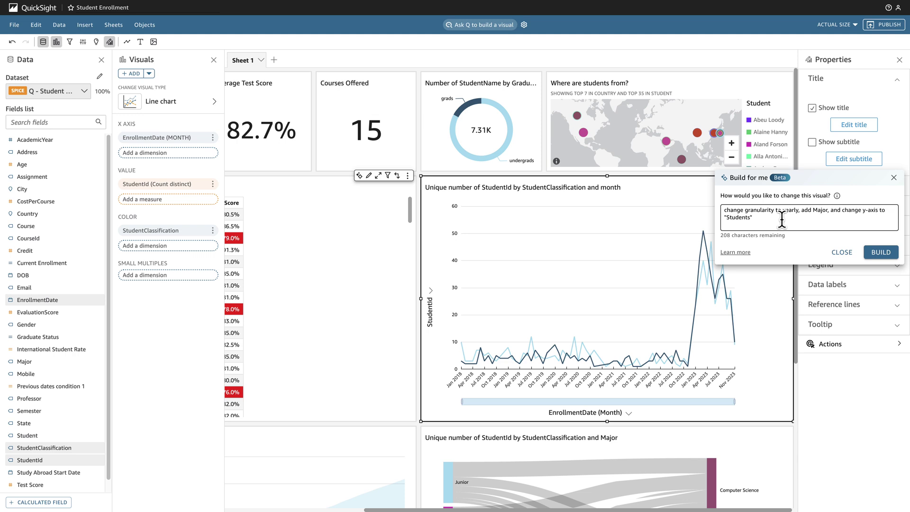
click(883, 252)
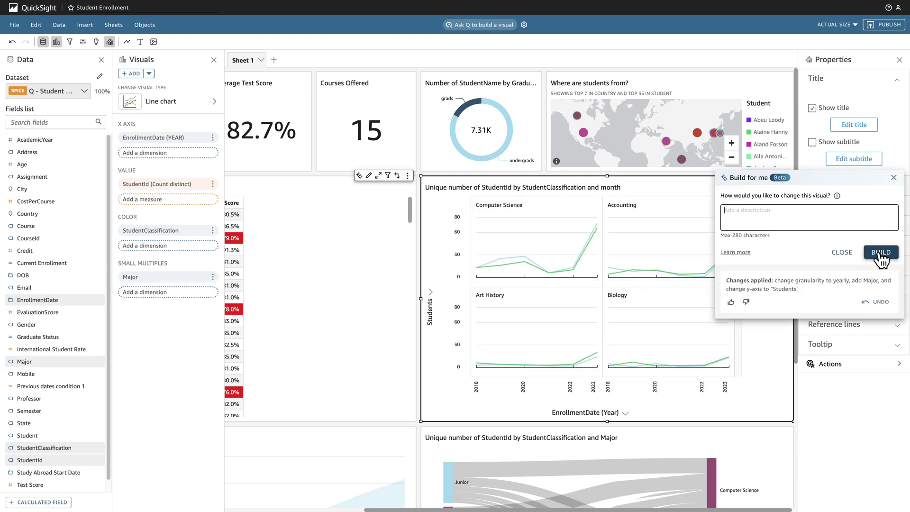
click(847, 258)
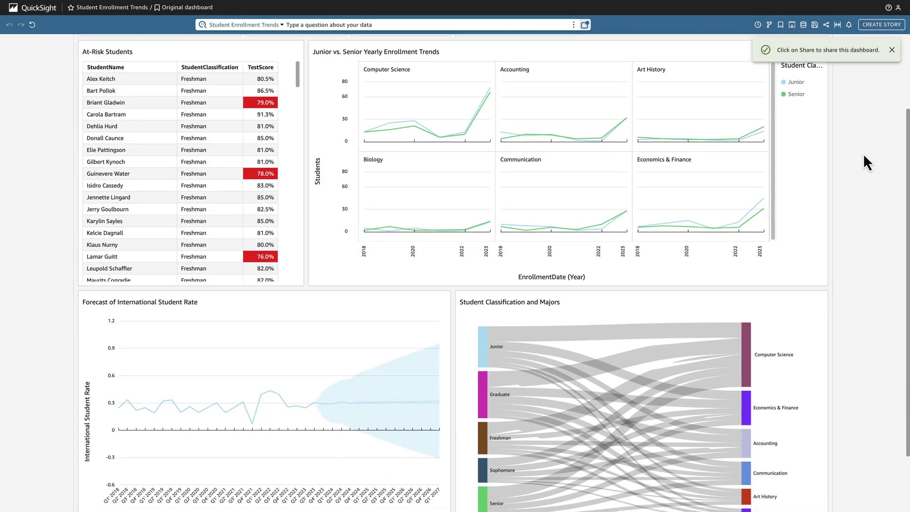
scroll(864, 154, down, 1)
scroll(855, 156, up, 1)
scroll(856, 156, up, 1)
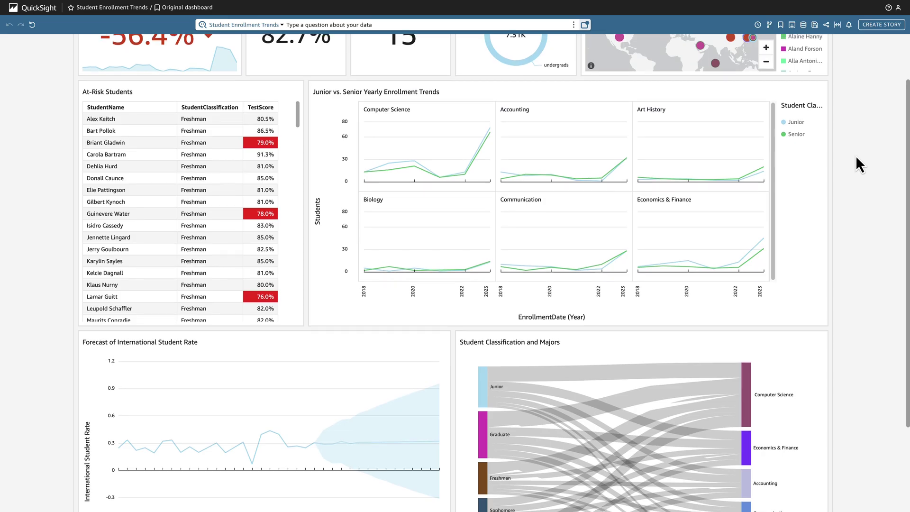